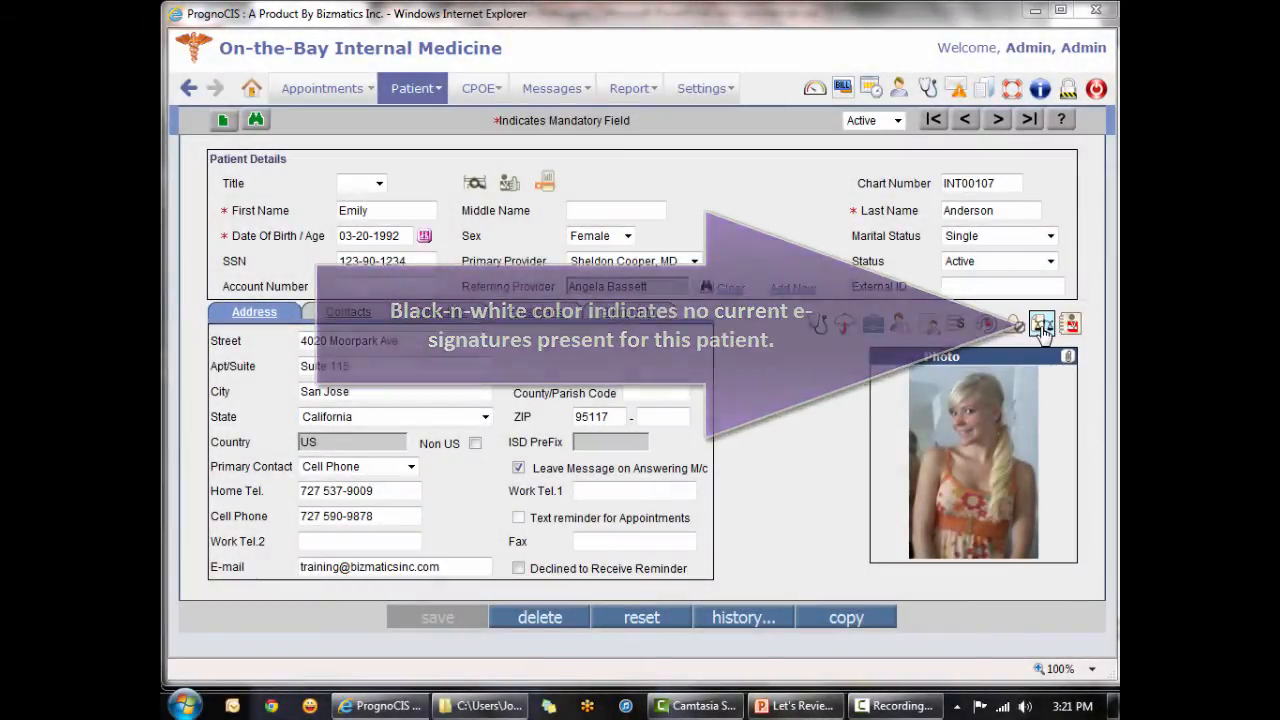
# Open the Insurance Information form from the patient's legal documents, capture the patient's electronic signature on it and finish signing.
pyautogui.click(1041, 325)
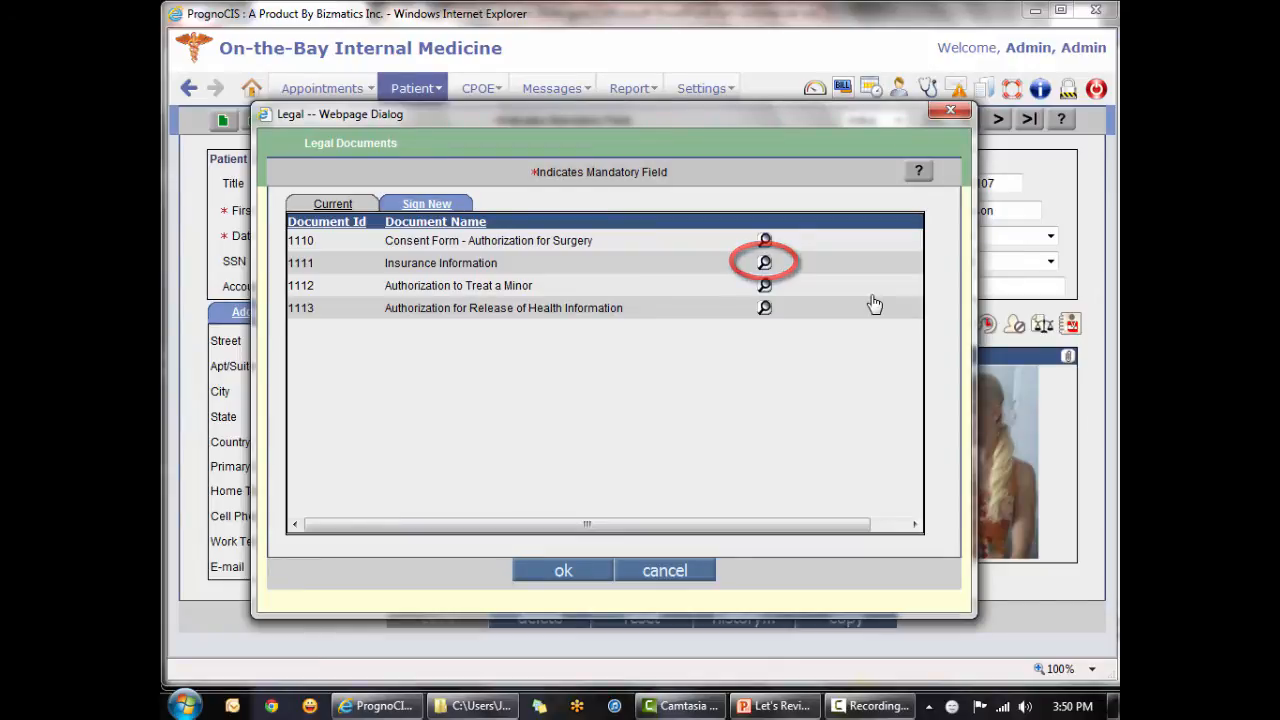
pyautogui.click(765, 262)
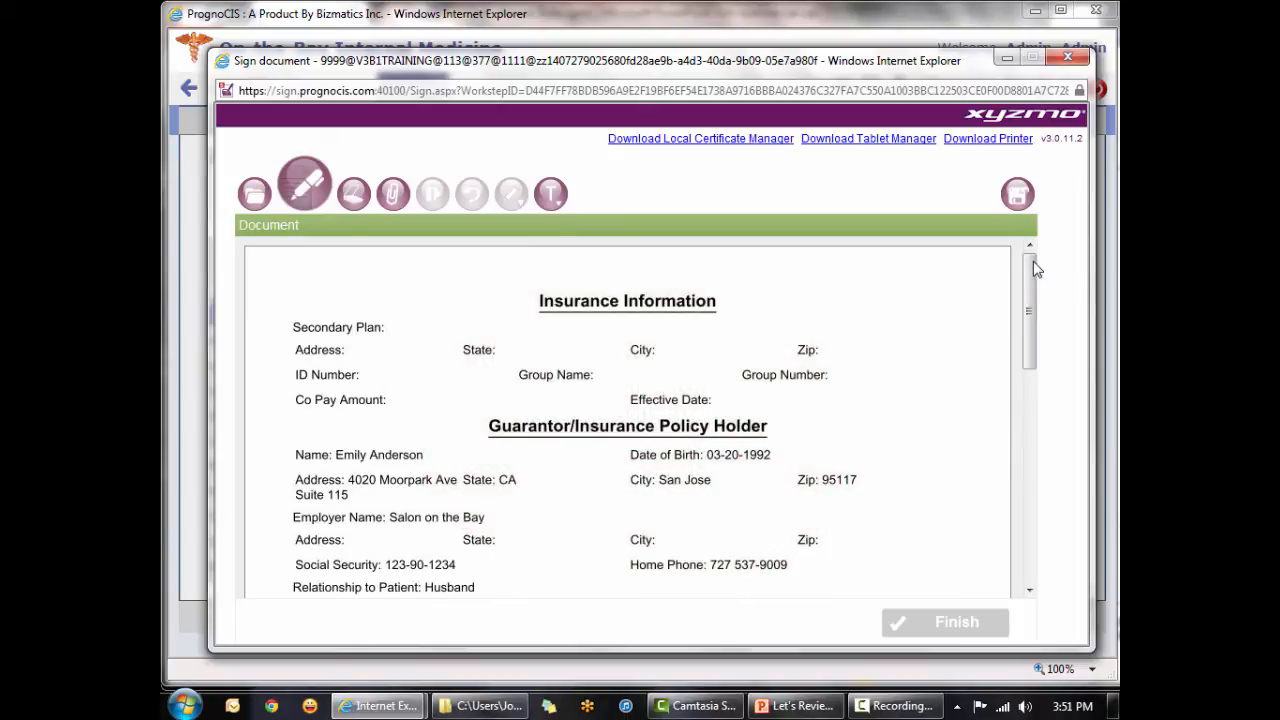
pyautogui.moveTo(1036, 268); pyautogui.dragTo(1036, 475)
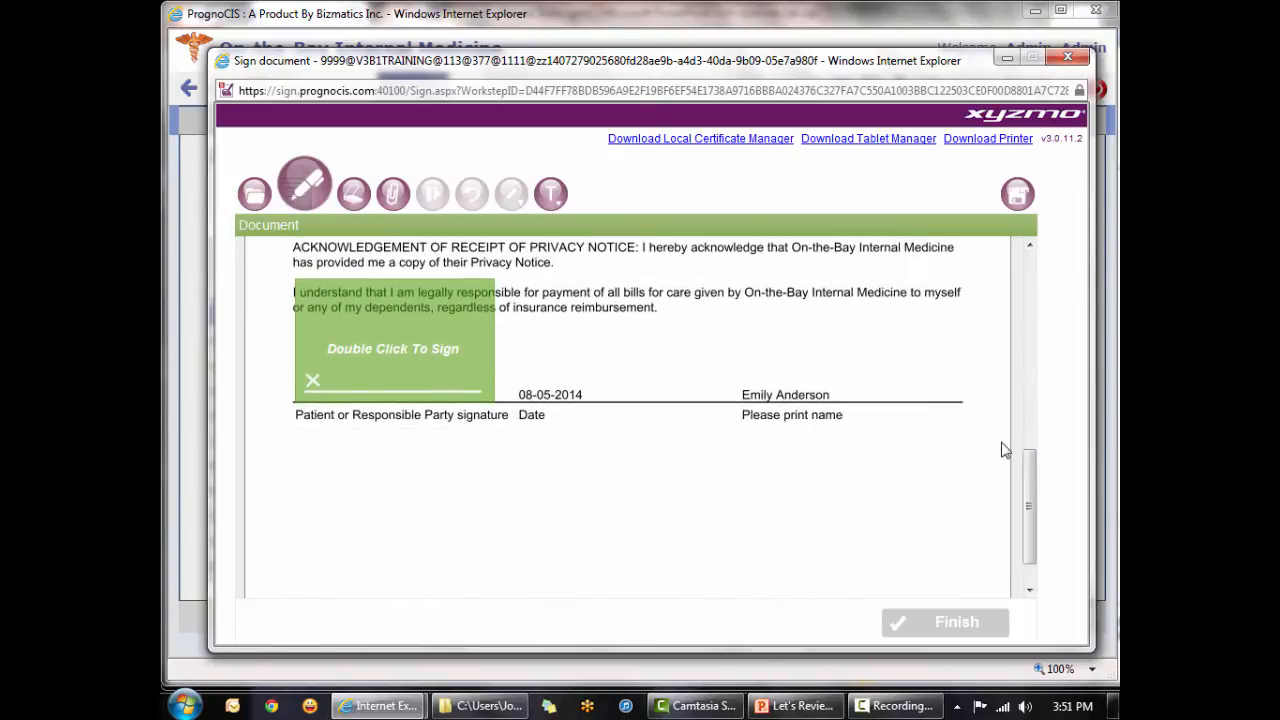
pyautogui.doubleClick(391, 370)
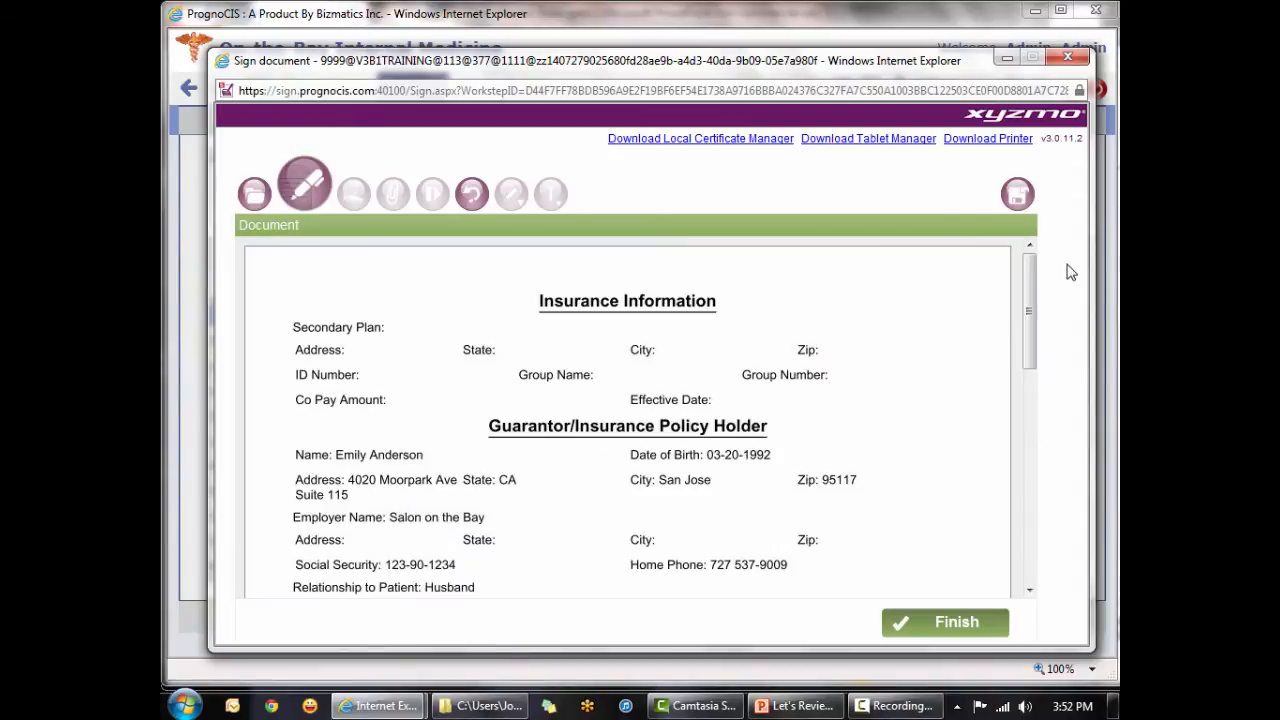
pyautogui.moveTo(1033, 282); pyautogui.dragTo(1033, 494)
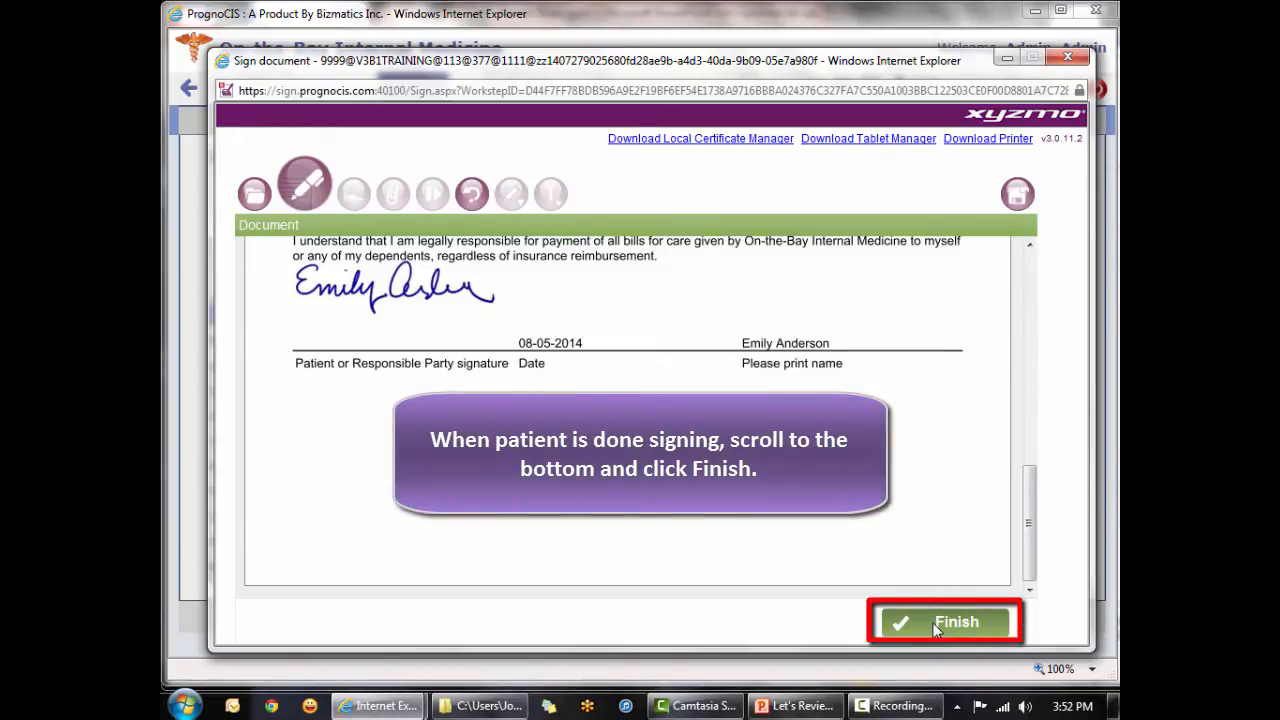
pyautogui.click(936, 623)
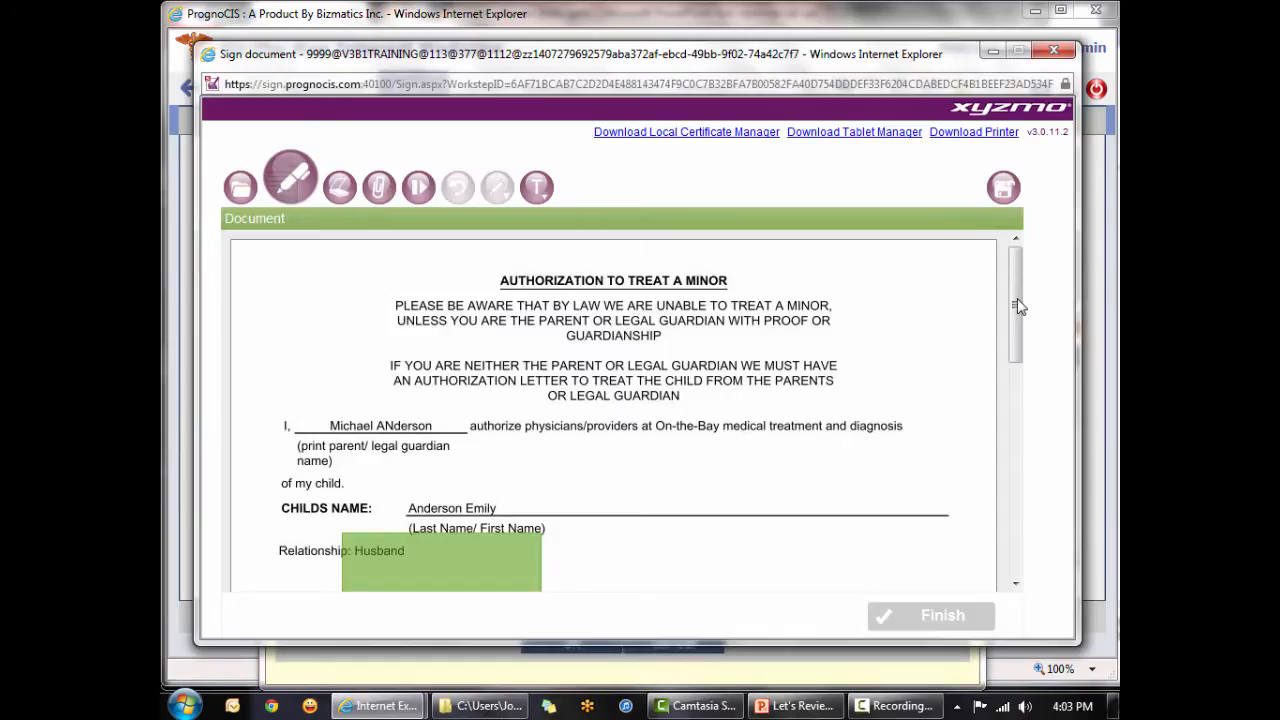
# Examine the signature fields on the Authorization to Treat a Minor form, then close the form unsigned and leave the legal documents.
pyautogui.moveTo(1018, 306); pyautogui.dragTo(1035, 403)
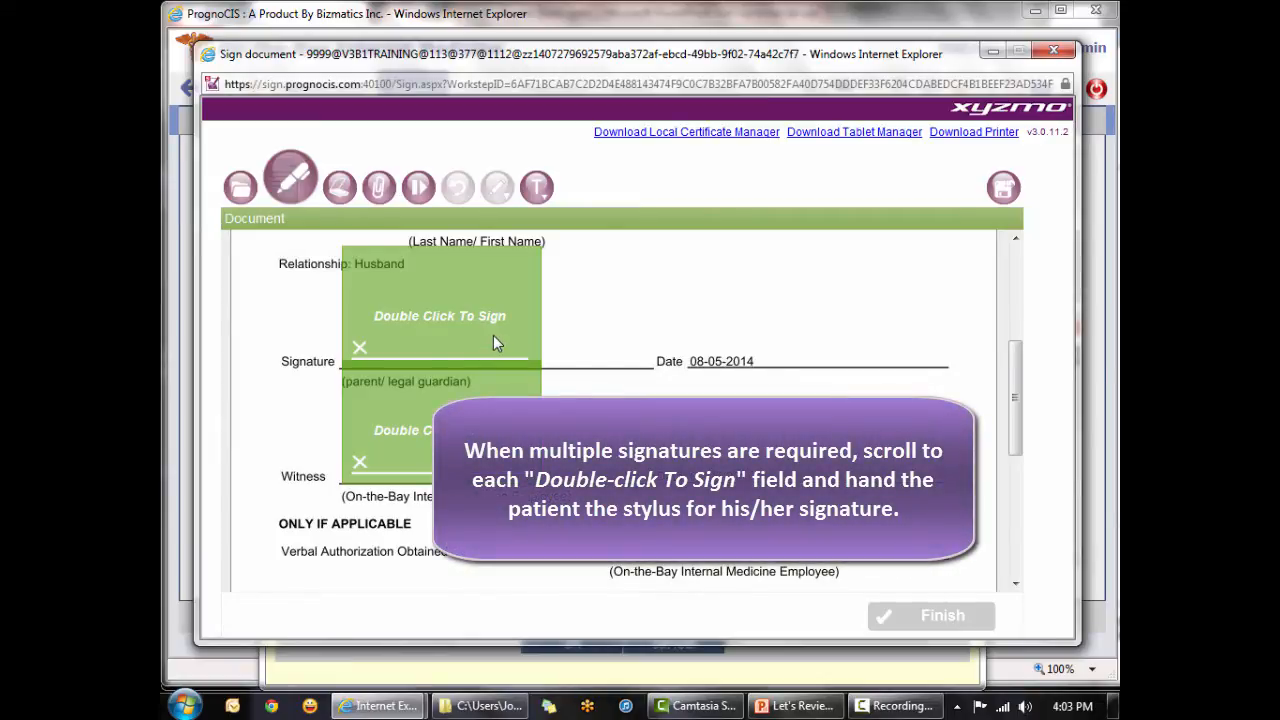
pyautogui.click(494, 343)
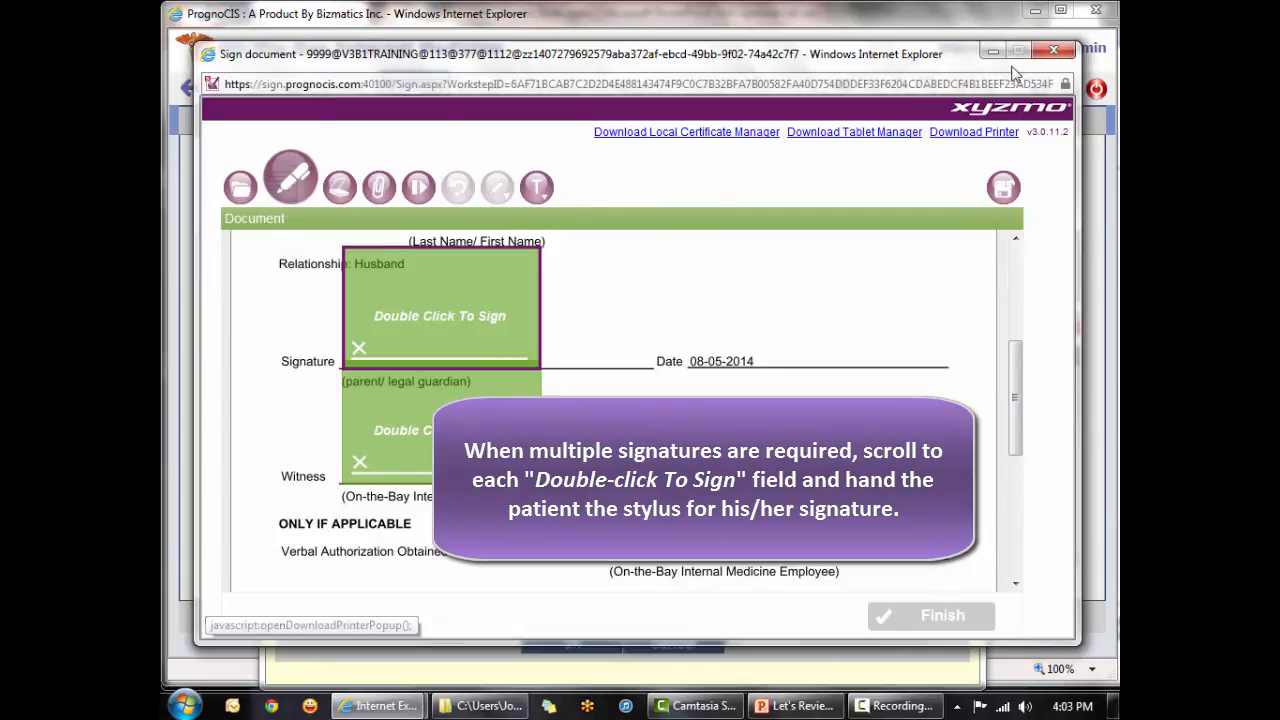
pyautogui.click(1058, 52)
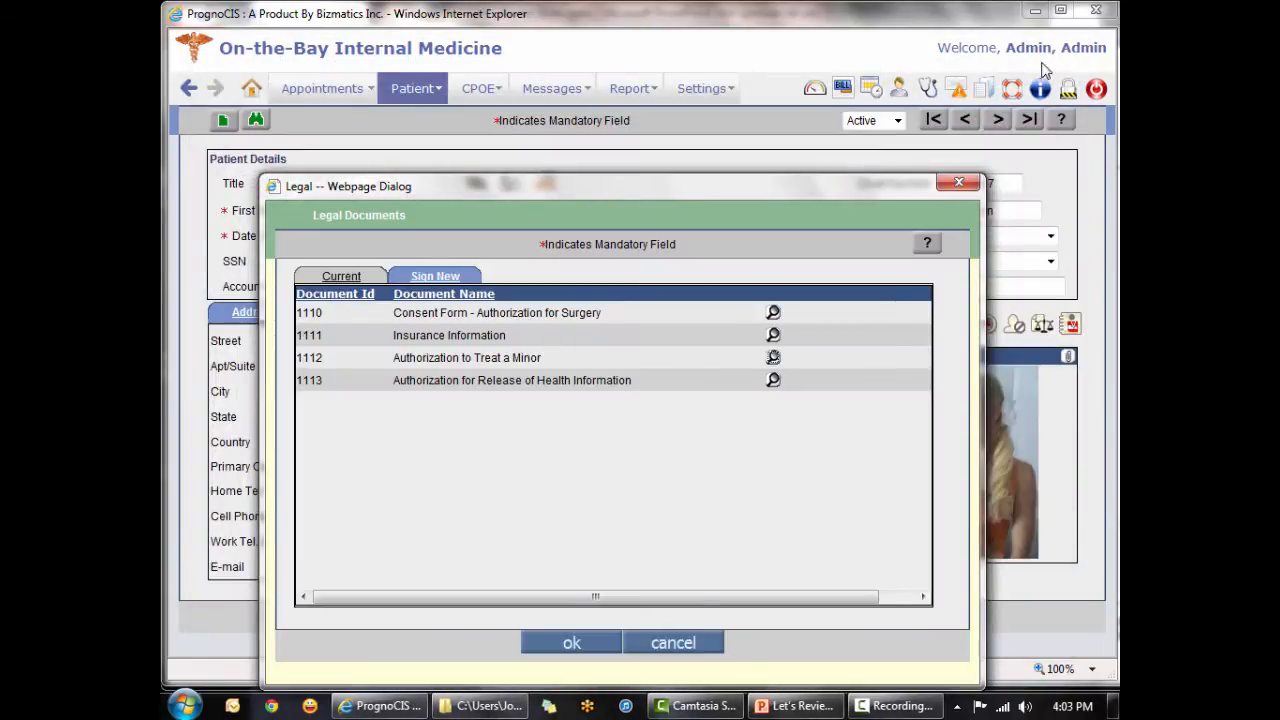
pyautogui.click(573, 645)
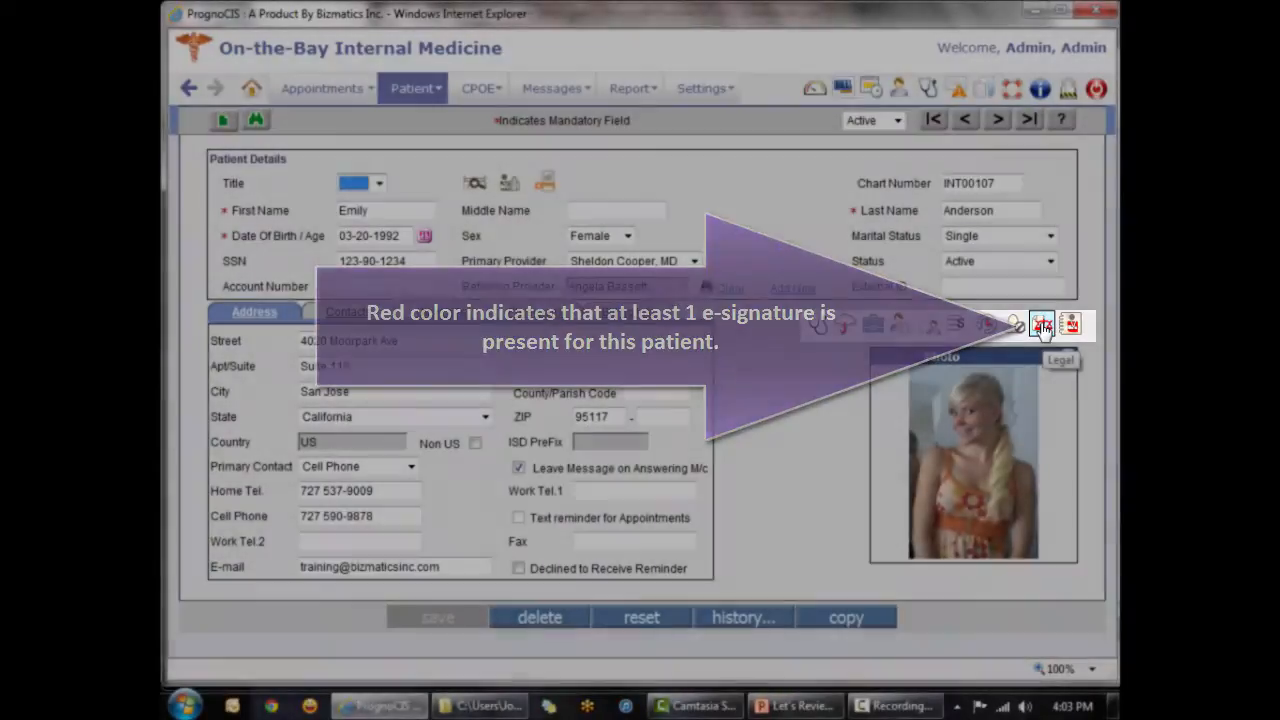
# Review the patient's current legal documents with the electronically signed Insurance Information entry, then close the dialog.
pyautogui.click(1042, 325)
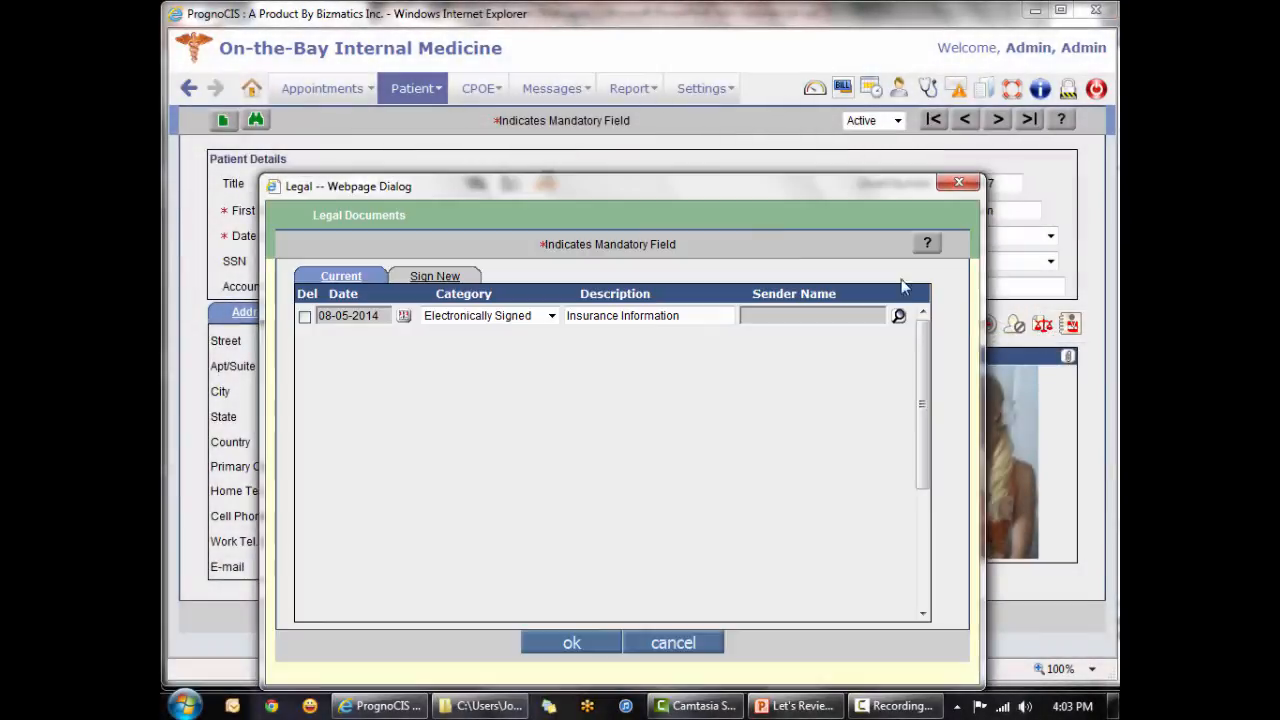
pyautogui.moveTo(598, 180); pyautogui.dragTo(590, 89)
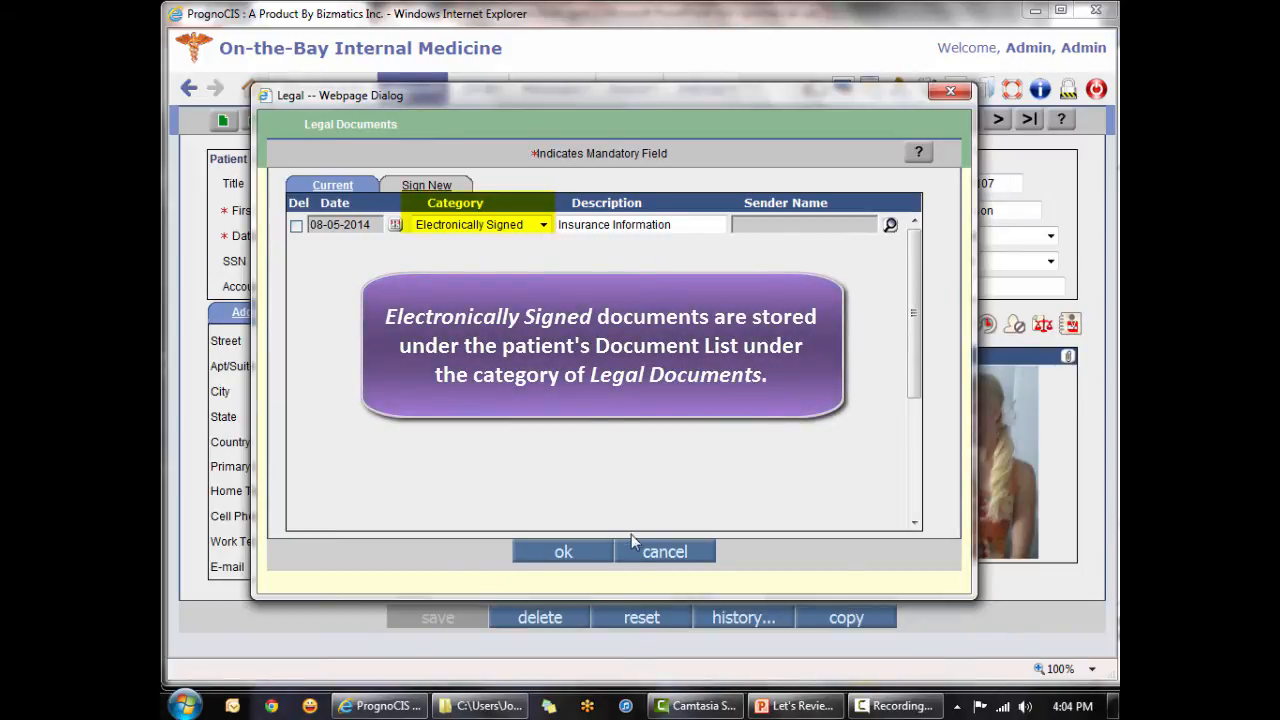
pyautogui.click(645, 555)
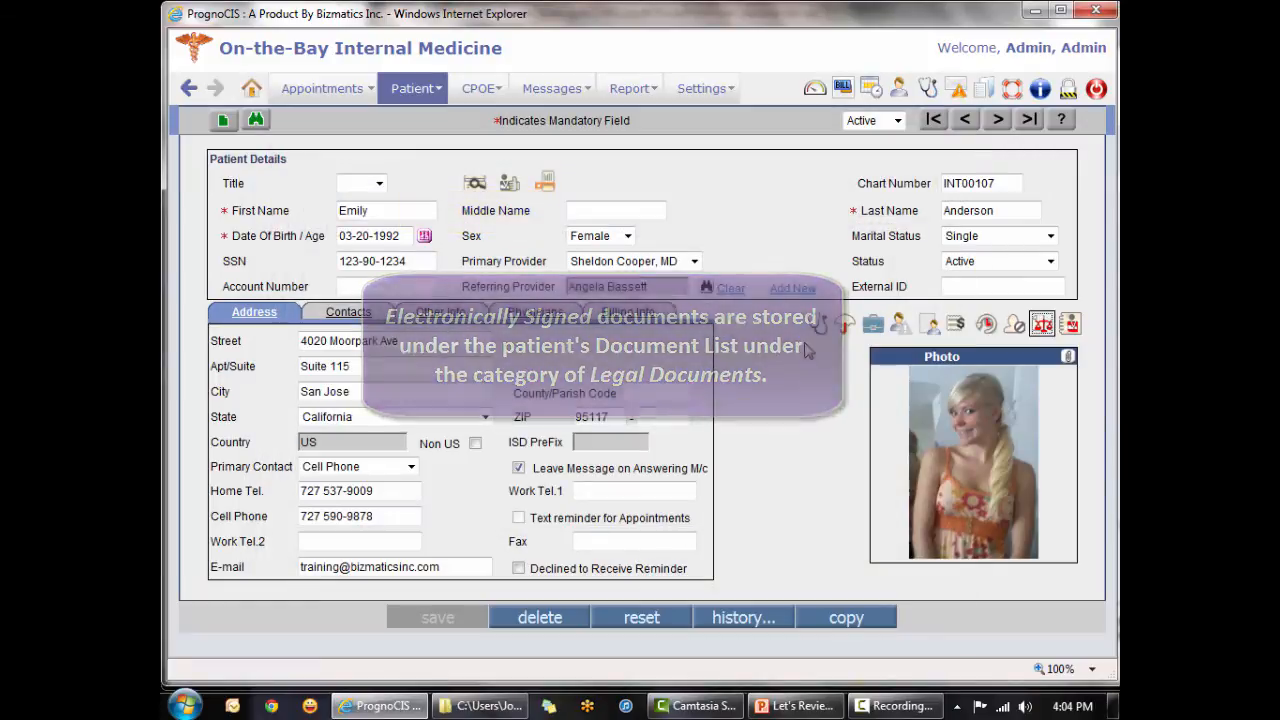
# Go to the patient's chart review and view the signed Insurance Information legal document in the Document List.
pyautogui.click(815, 328)
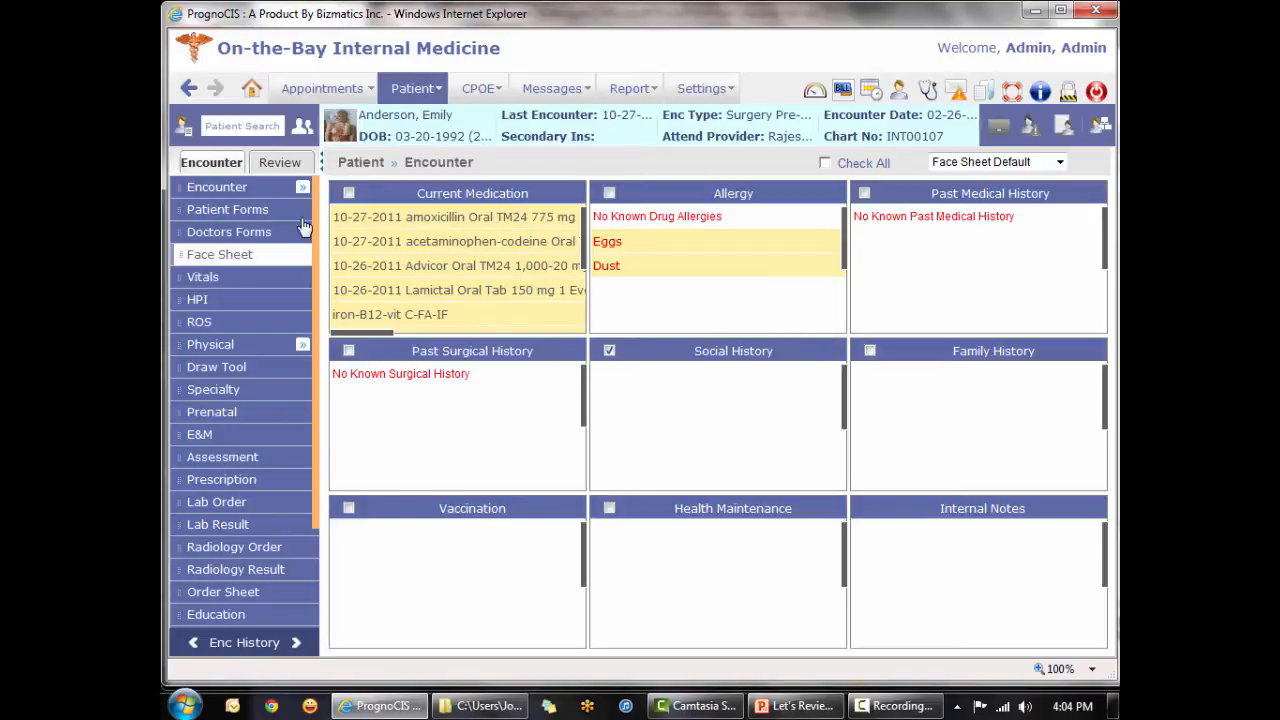
pyautogui.click(279, 167)
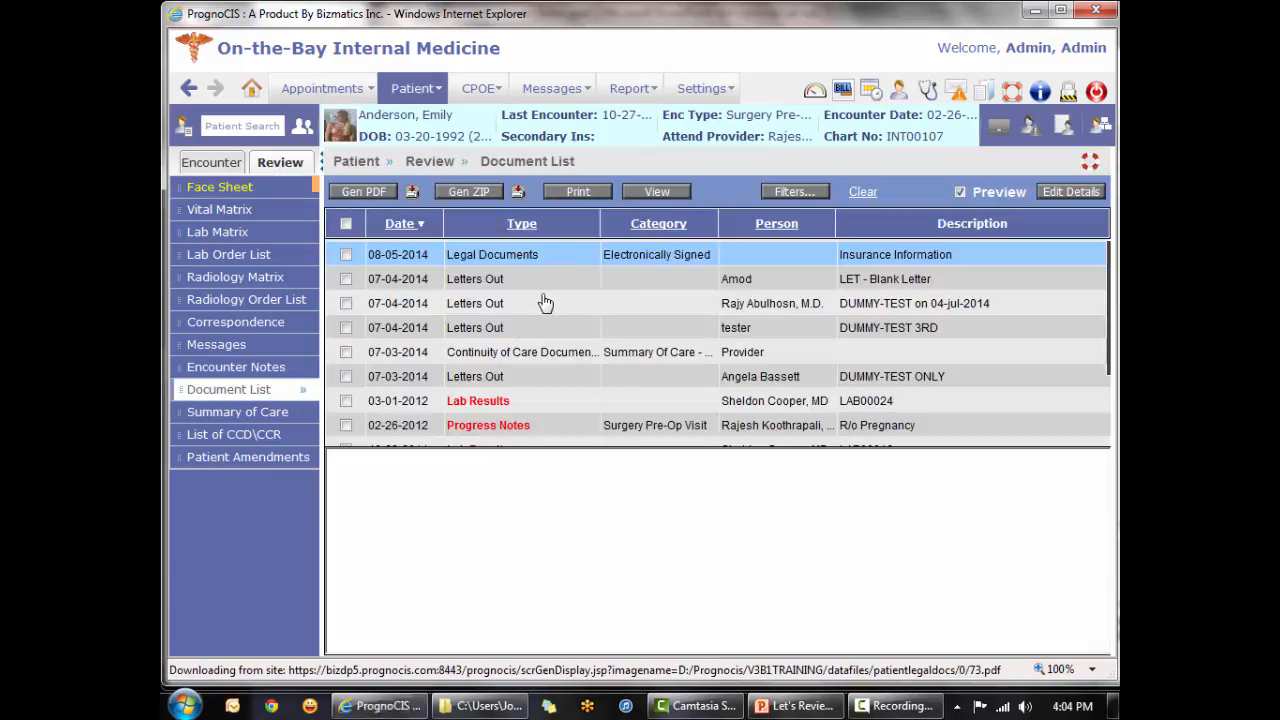
pyautogui.click(475, 256)
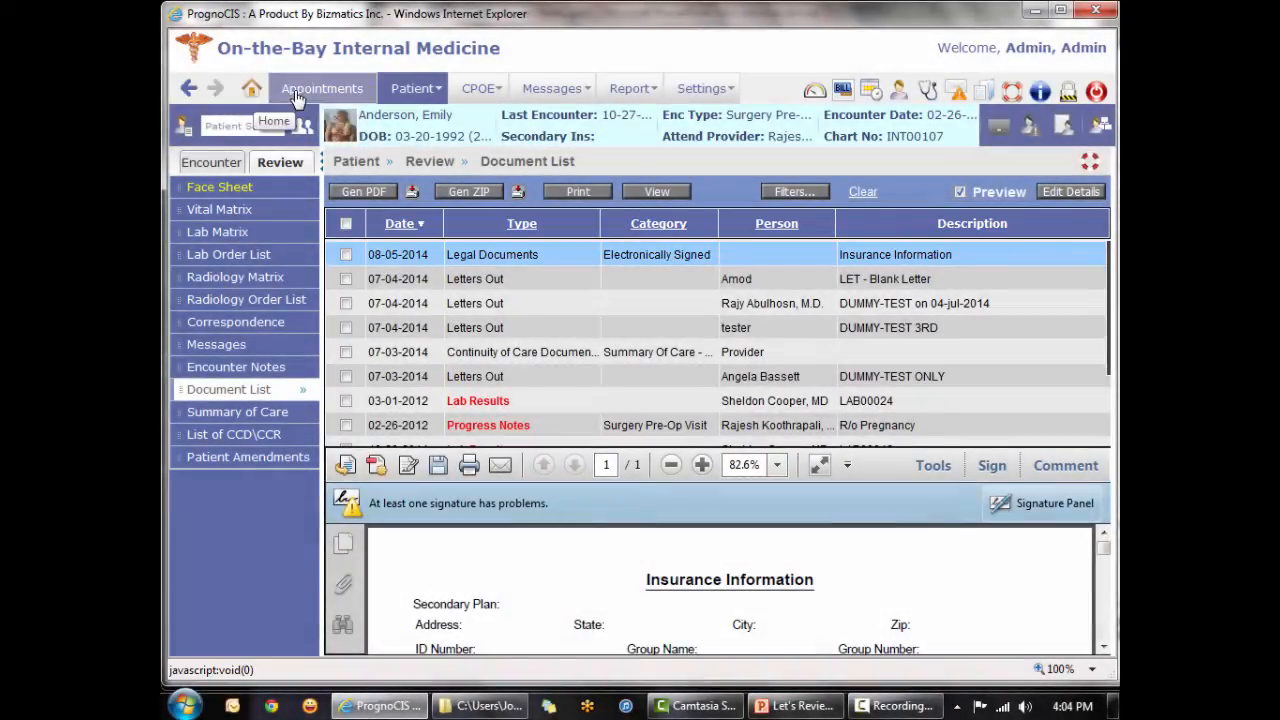
# Return to the patient's registration record and open the current legal documents.
pyautogui.moveTo(415, 90)
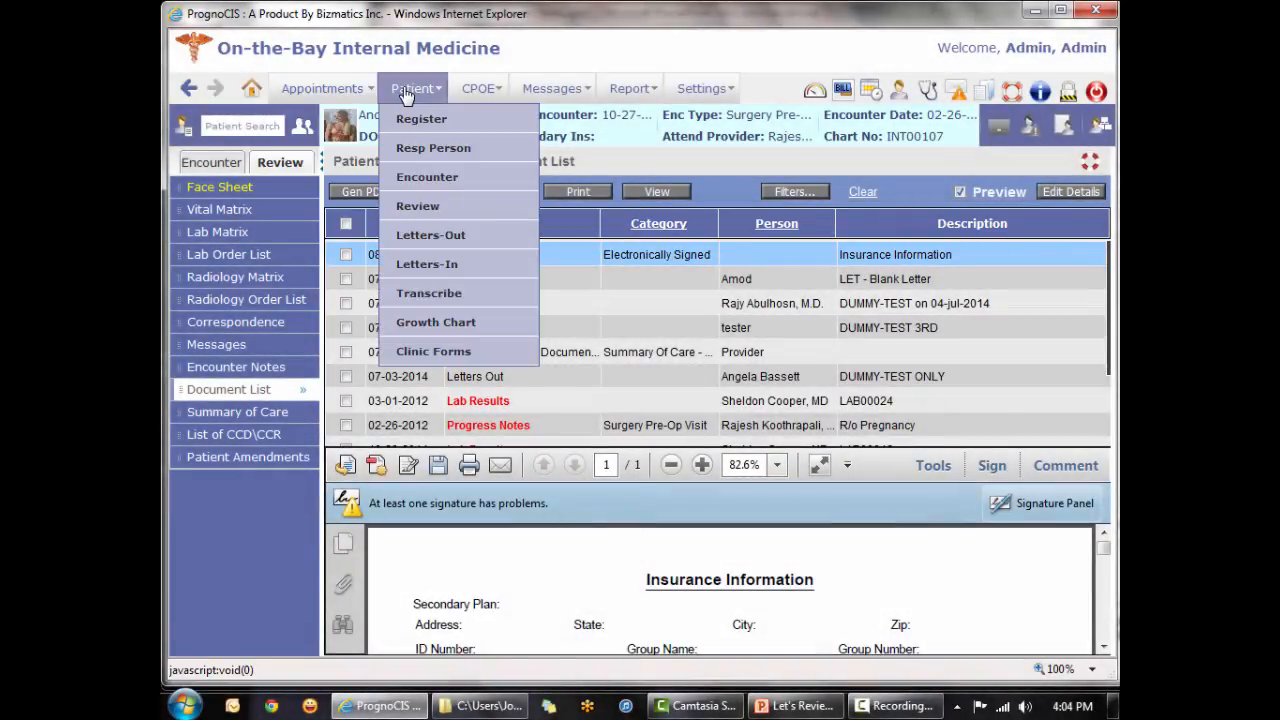
pyautogui.click(418, 120)
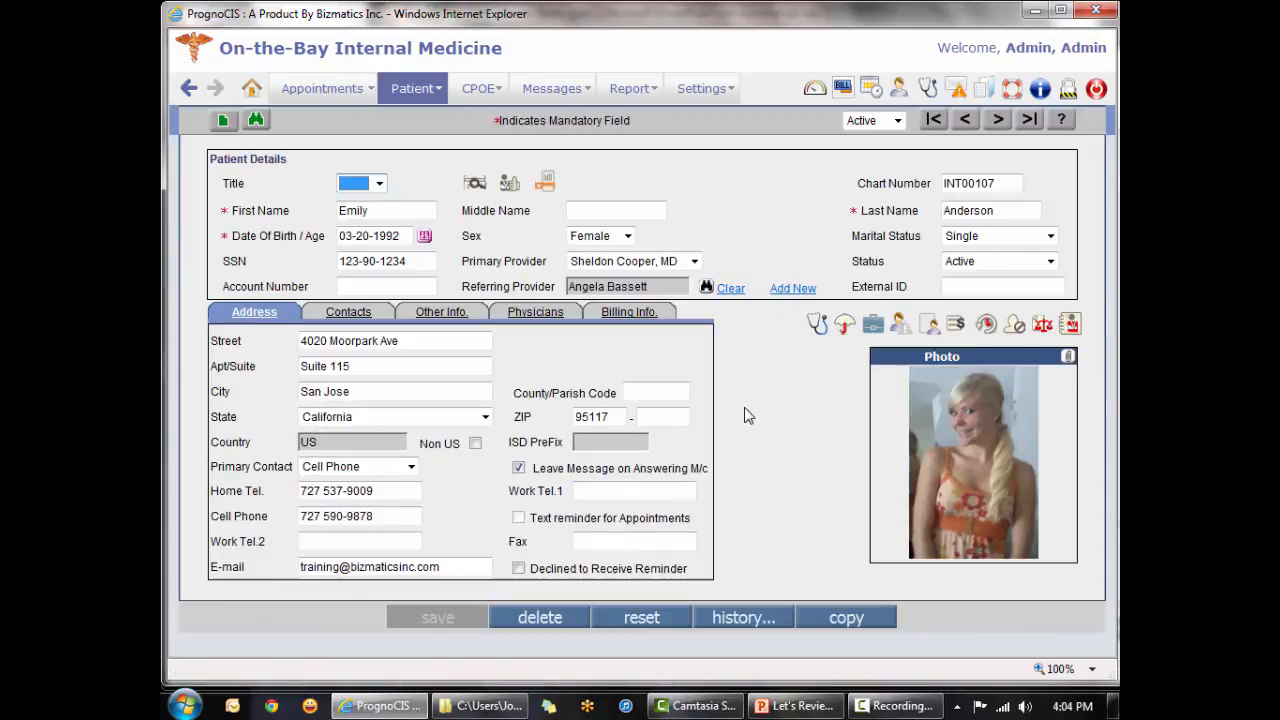
pyautogui.click(1042, 327)
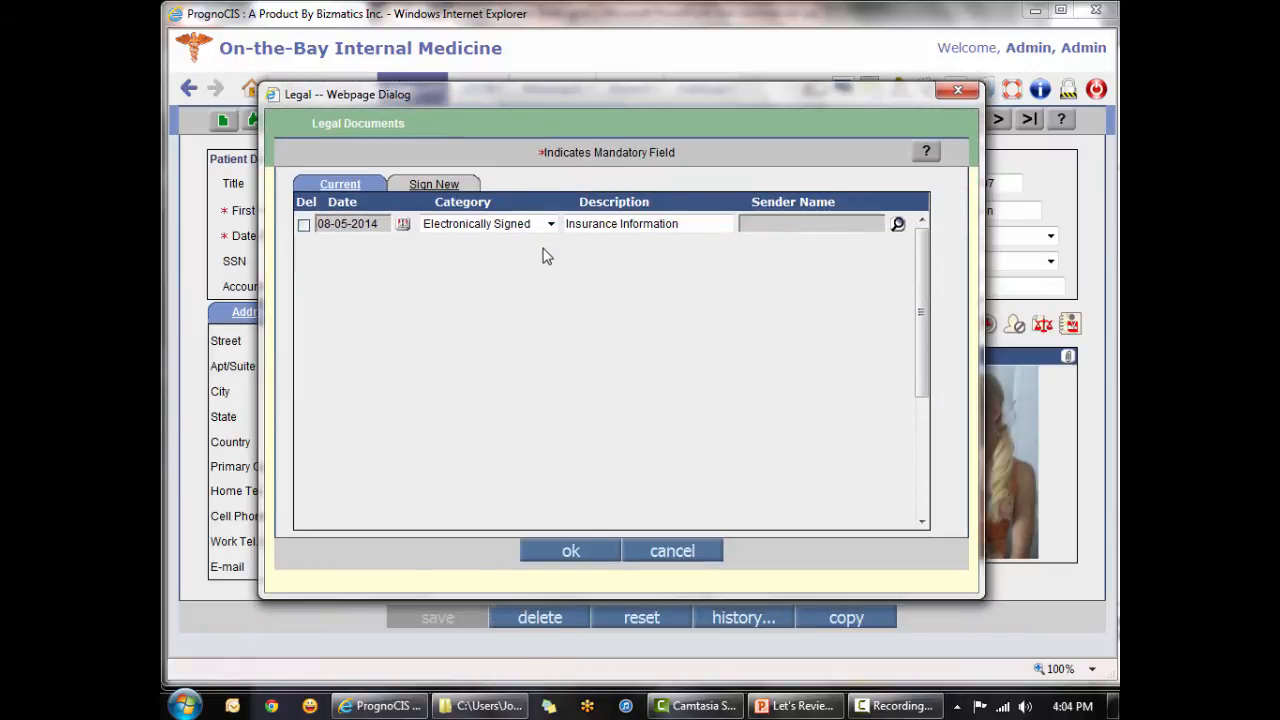
# Try the Consent Form, Advanced Directive and POA/Guardianship Papers categories on the Insurance Information document.
pyautogui.click(550, 225)
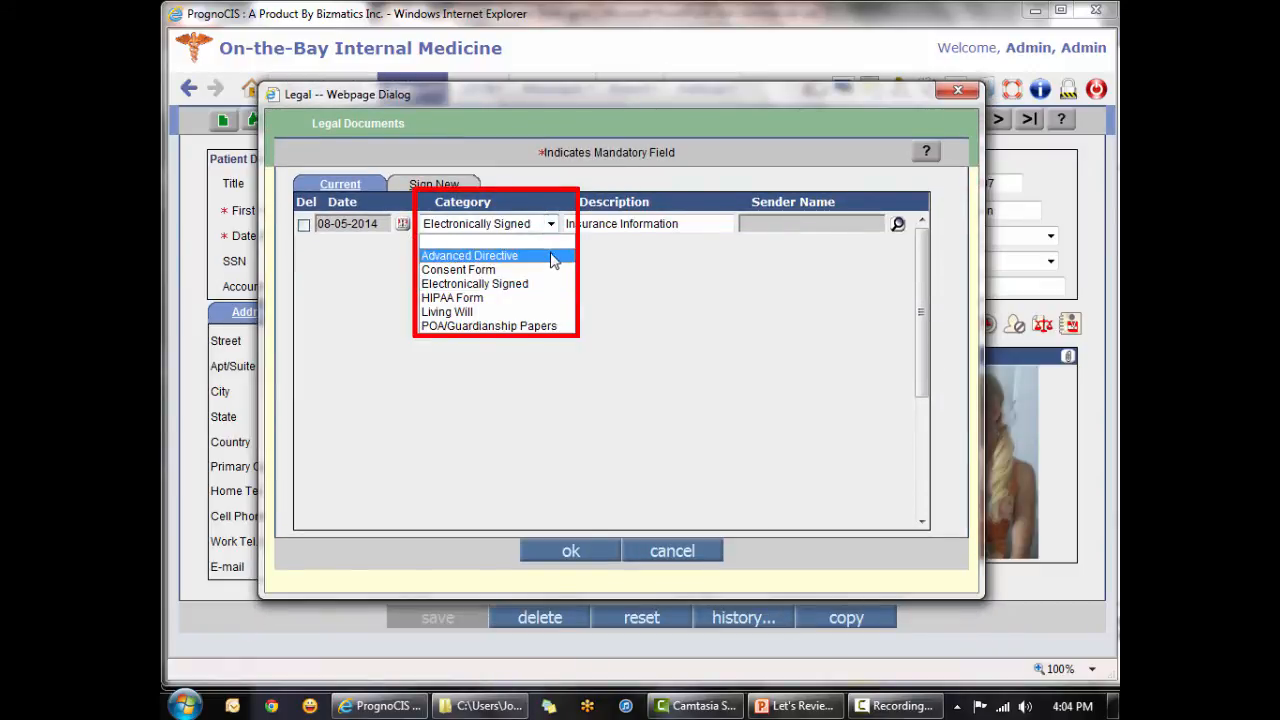
pyautogui.click(502, 272)
pyautogui.click(551, 224)
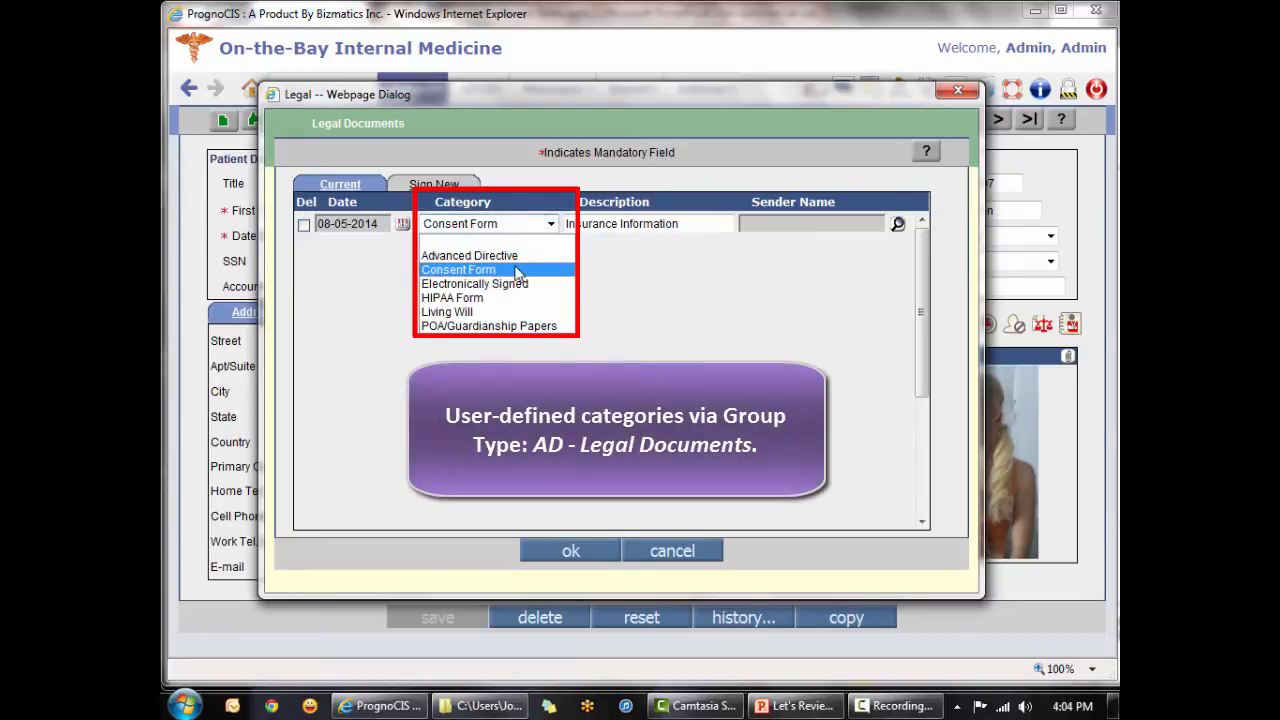
pyautogui.click(514, 260)
pyautogui.click(551, 225)
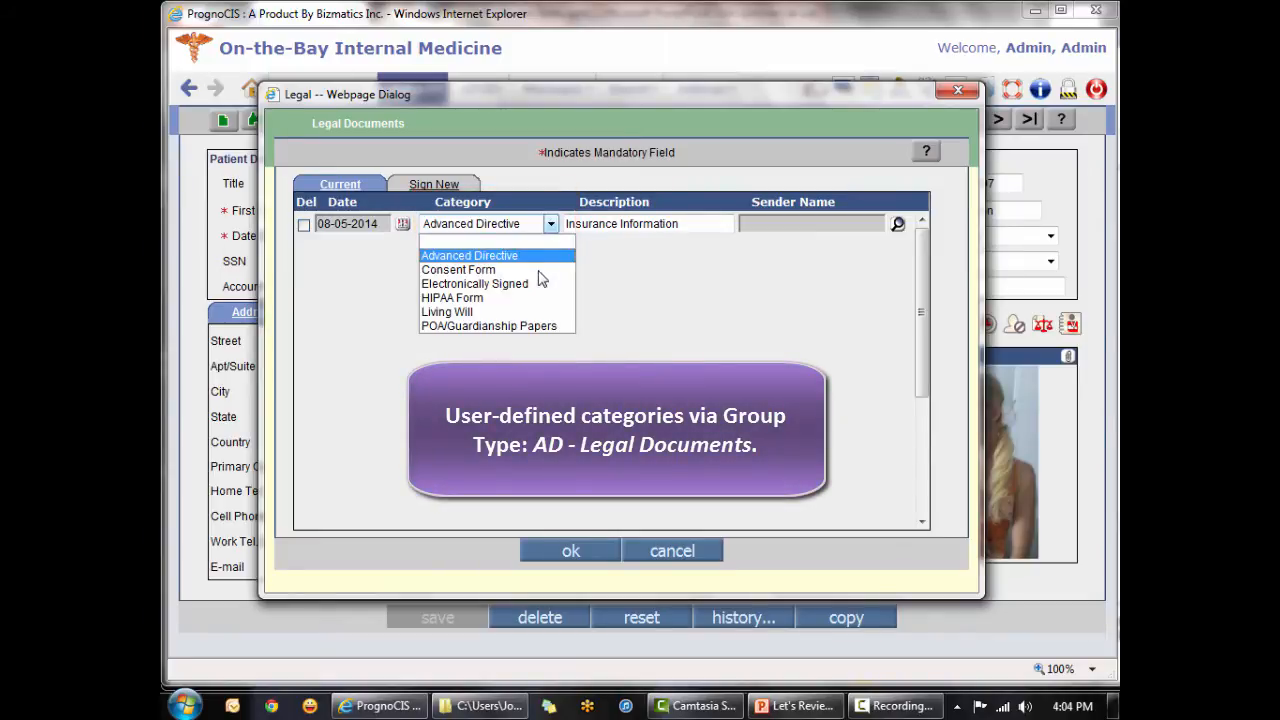
pyautogui.click(523, 327)
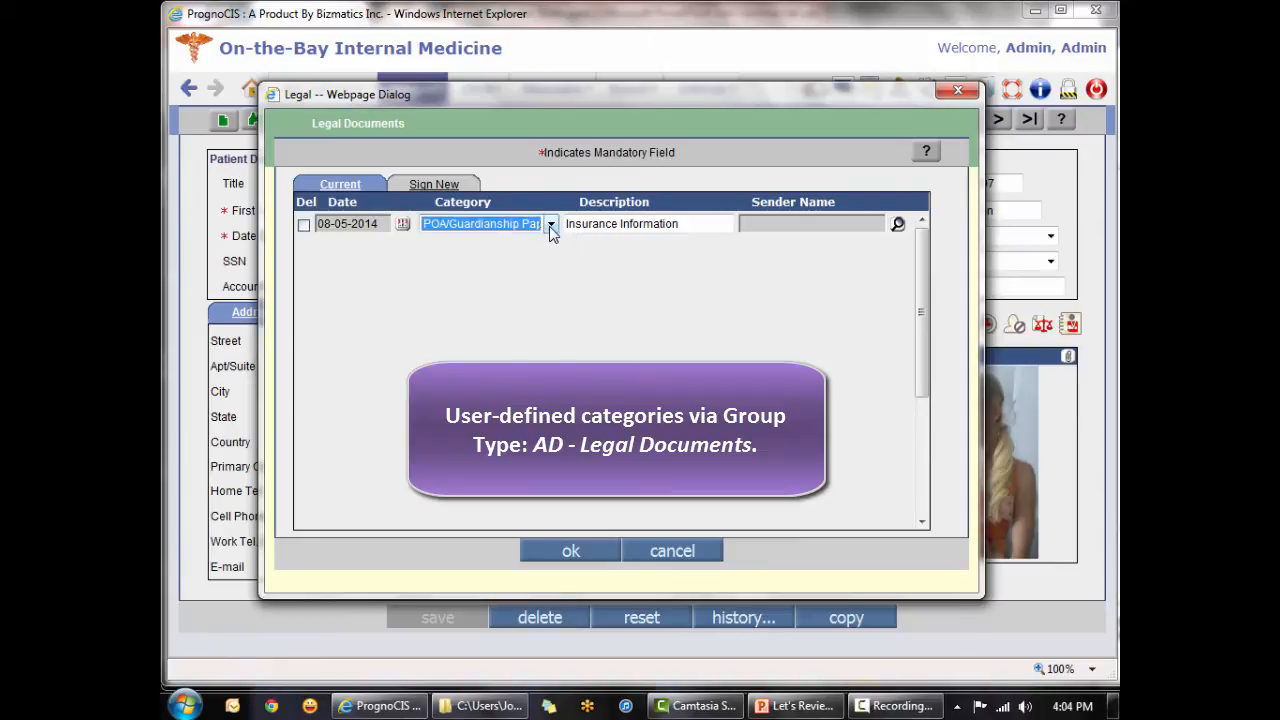
# Set the Insurance Information document's category to Advanced Directive and save the legal documents.
pyautogui.click(551, 226)
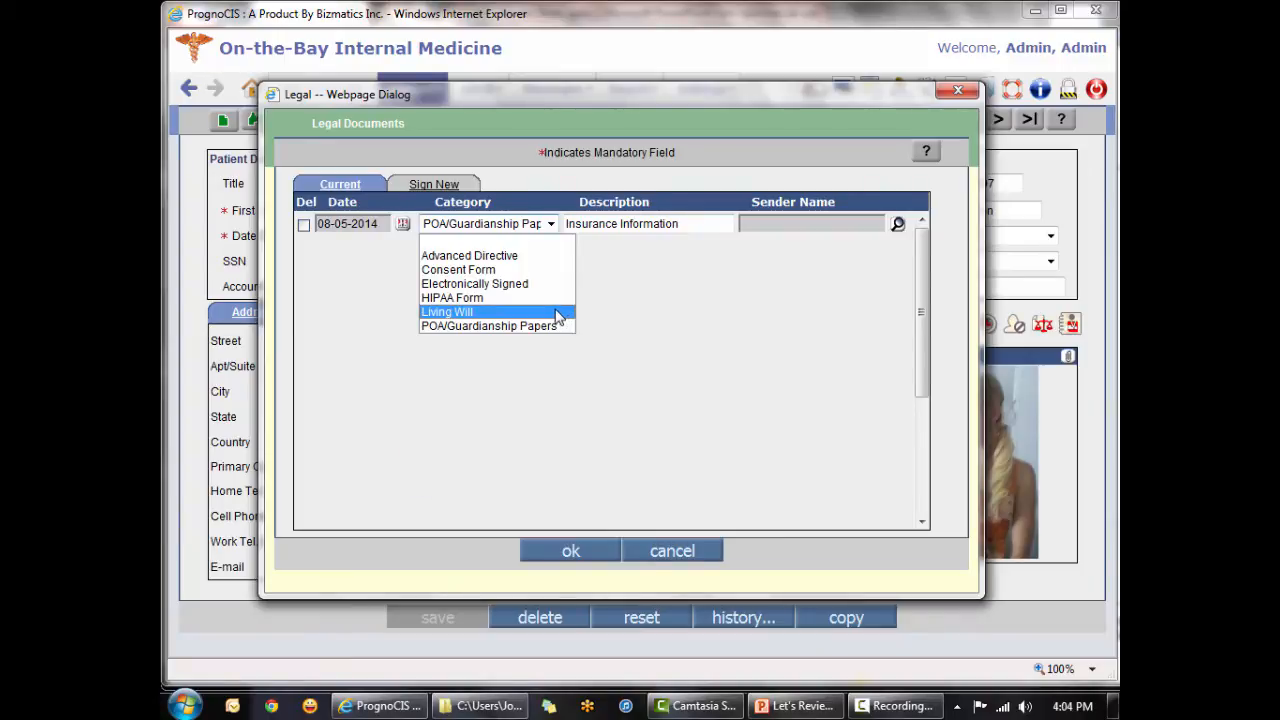
pyautogui.click(540, 256)
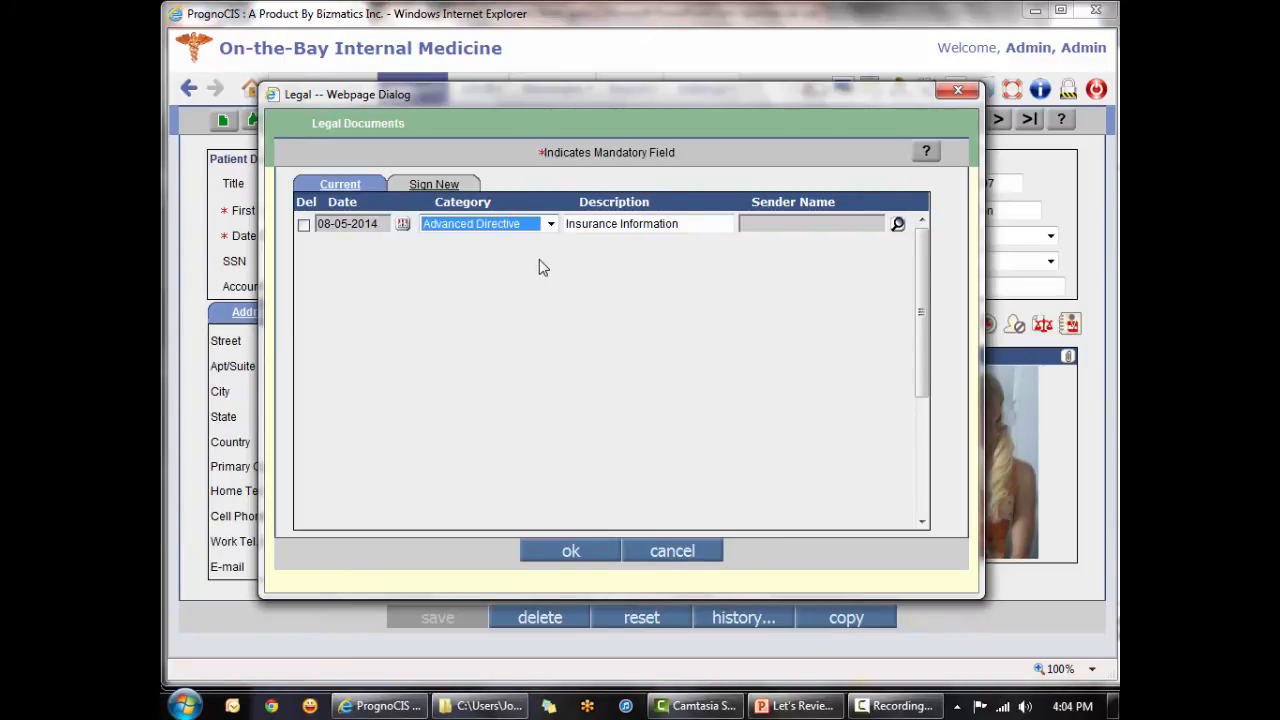
pyautogui.click(569, 551)
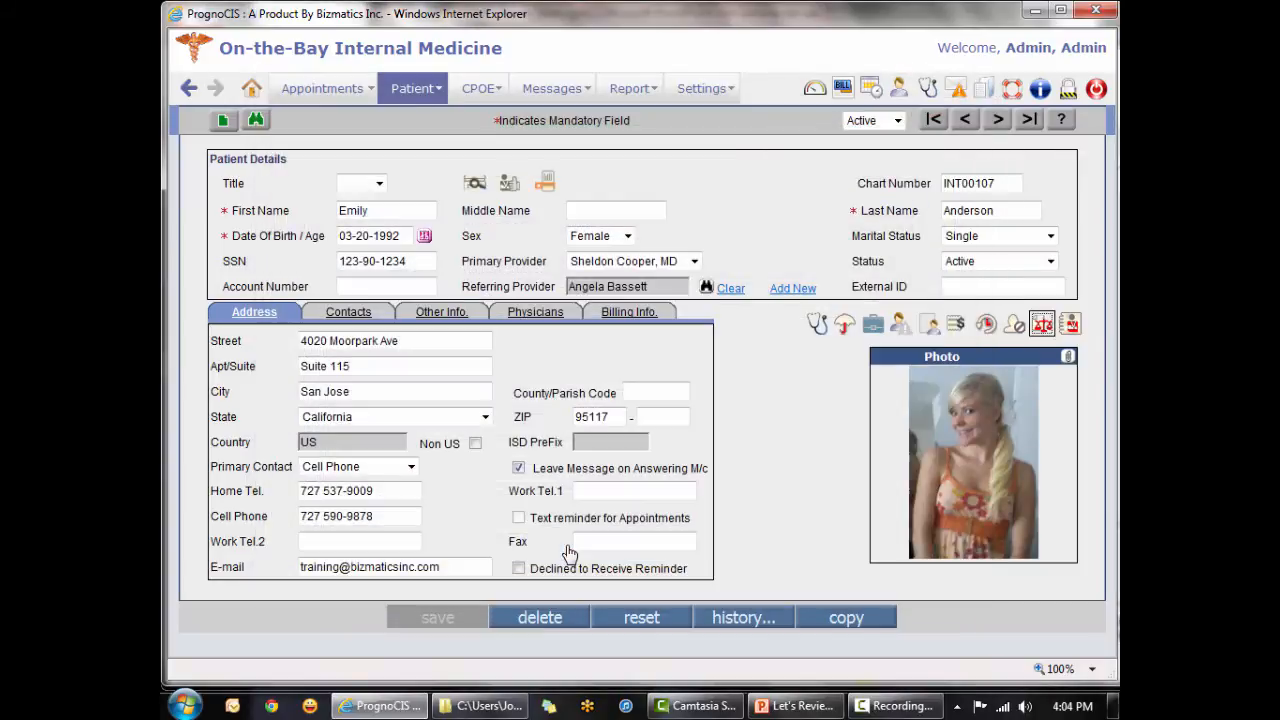
# Check the category of the Insurance Information document in the Document List of the patient's chart review.
pyautogui.click(818, 325)
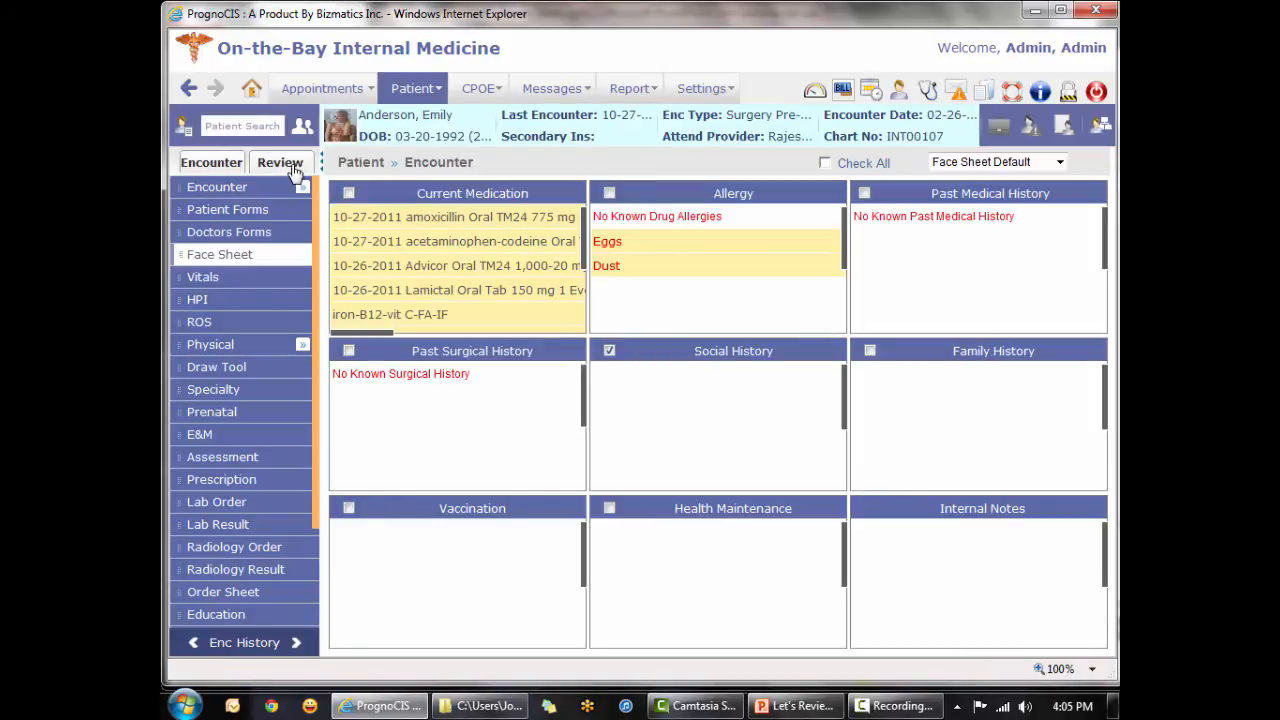
pyautogui.click(290, 166)
pyautogui.click(236, 390)
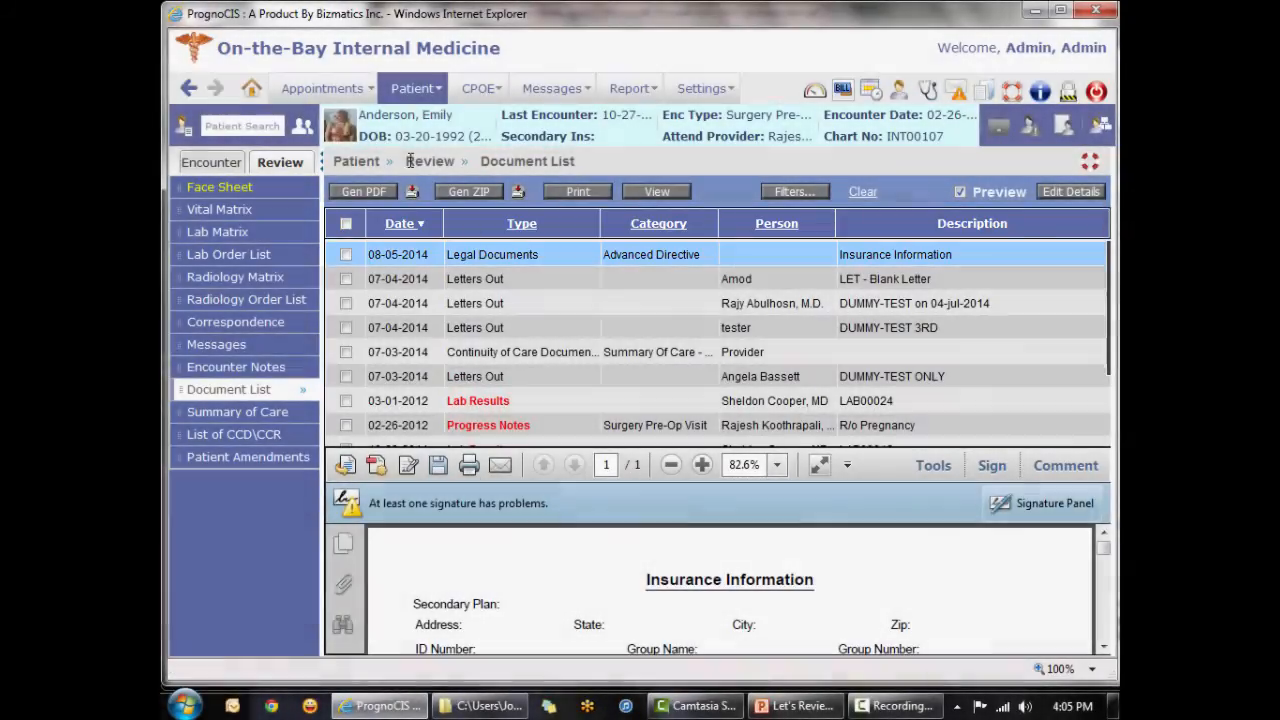
# Return to the patient's registration record and view the Insurance Information form from the current legal documents.
pyautogui.moveTo(419, 95)
pyautogui.click(410, 120)
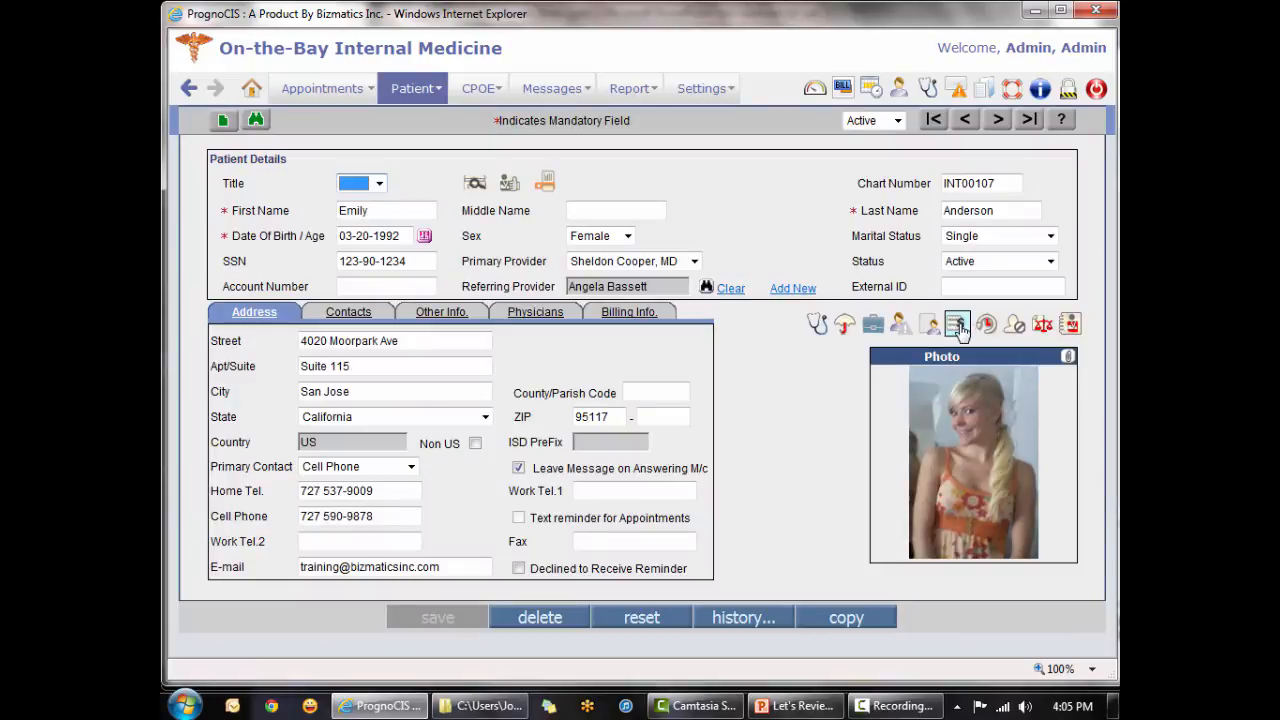
pyautogui.click(957, 326)
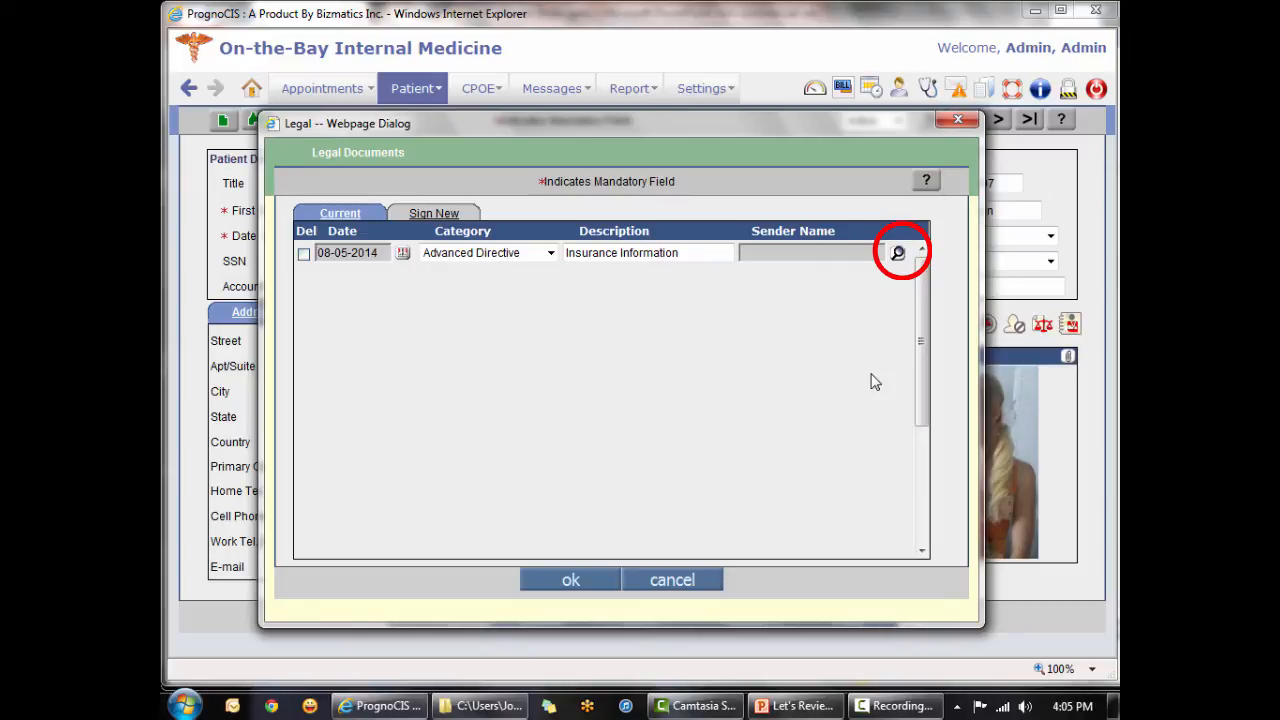
pyautogui.click(897, 253)
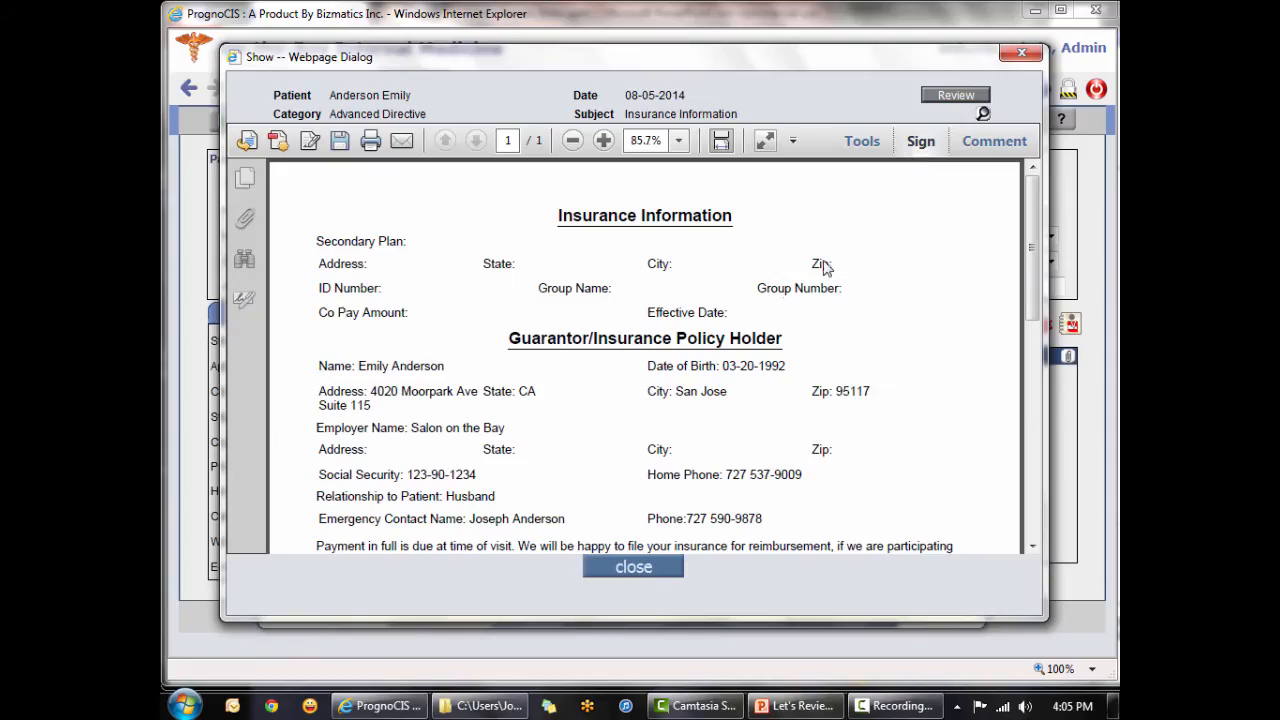